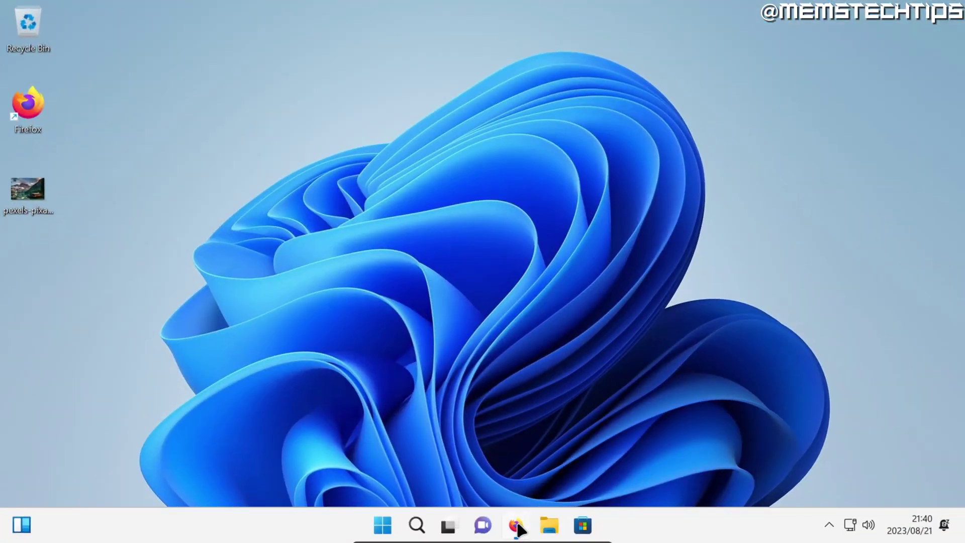
Bring Firefox forward with the DaVinci Resolve 18 product page.
click(518, 529)
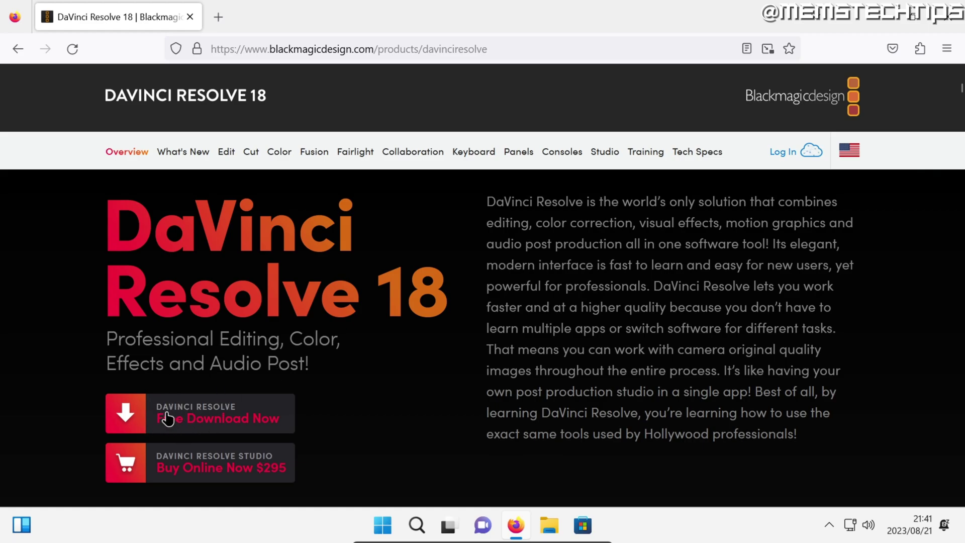
Choose the Windows download of the free DaVinci Resolve 18.5 edition.
click(247, 413)
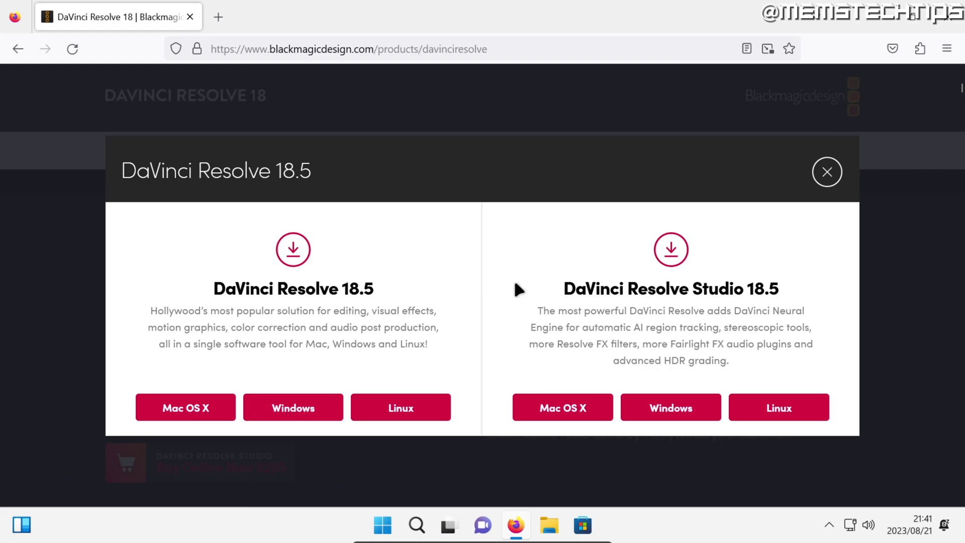
drag(215, 288, 340, 290)
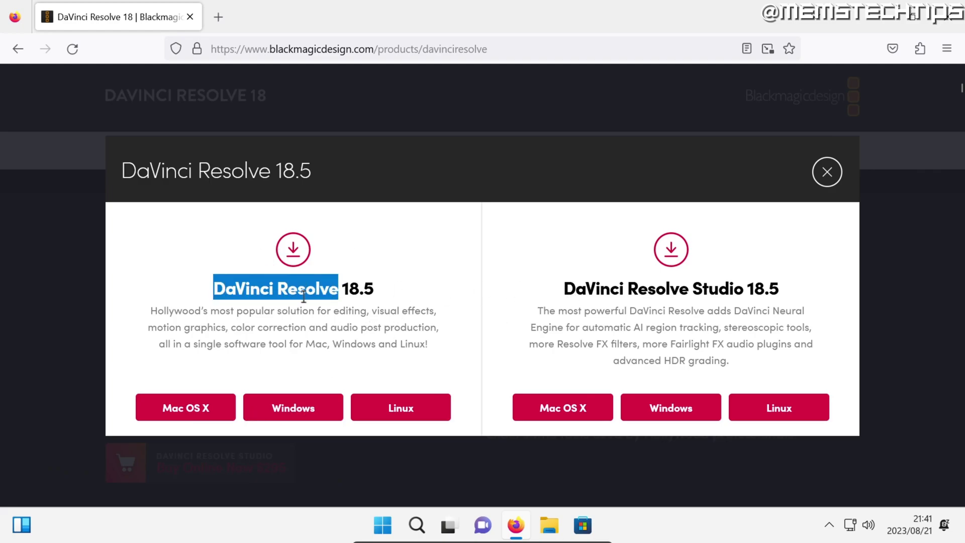
drag(564, 287, 744, 293)
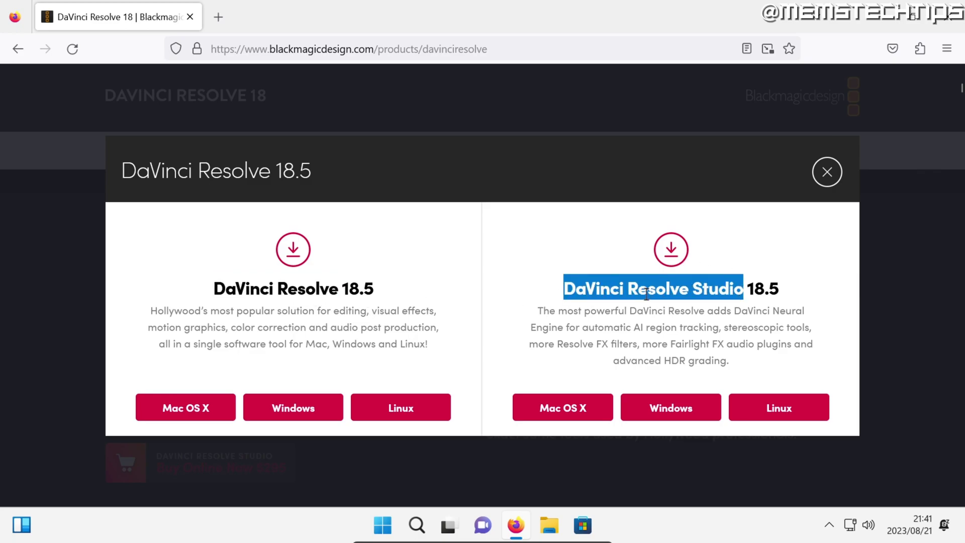
click(458, 331)
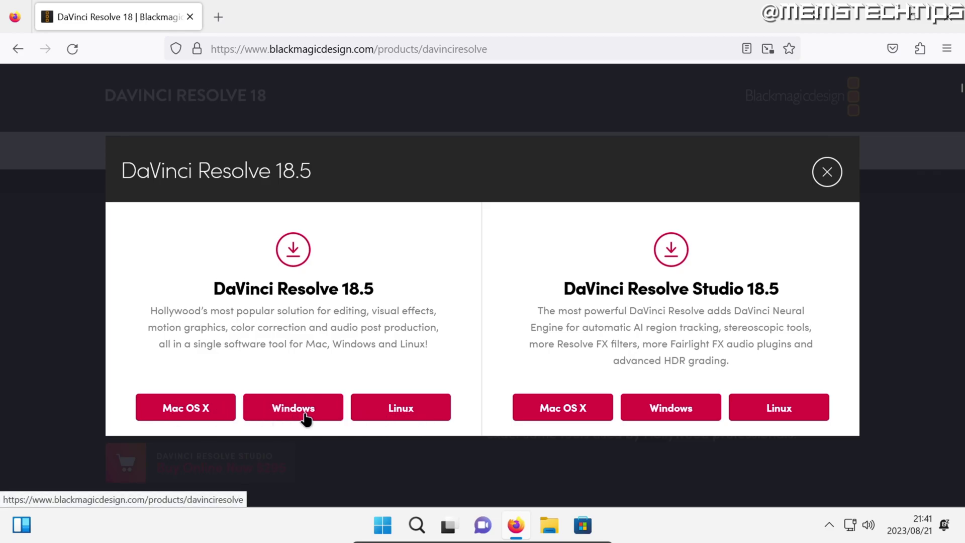
click(320, 413)
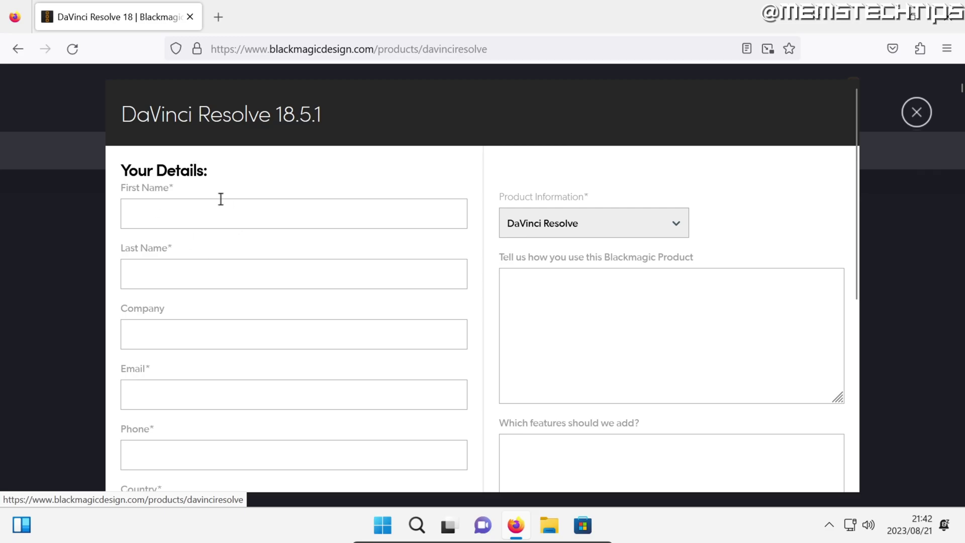
Submit the registration details to download the 2.44 GB DaVinci_Resolve_18.5.1_Windows.zip.
click(258, 218)
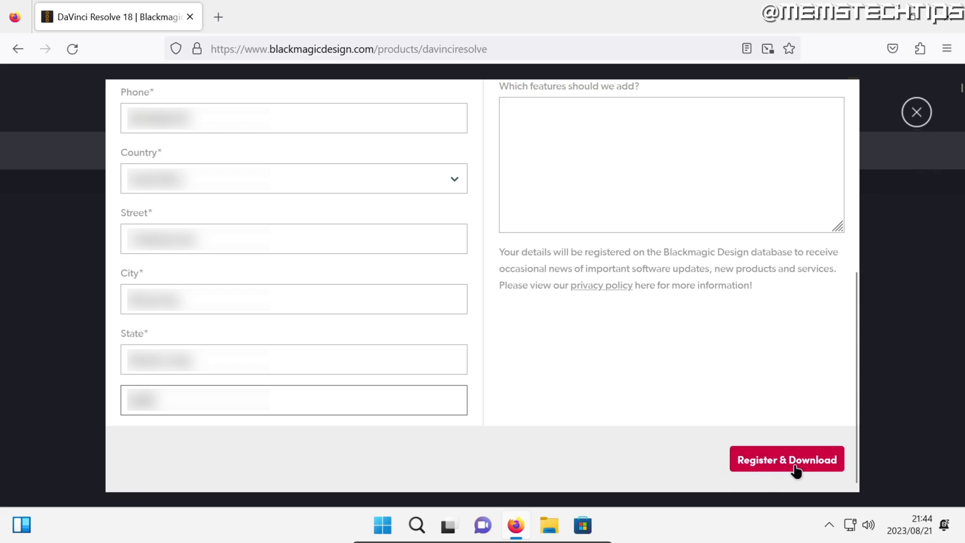
click(794, 466)
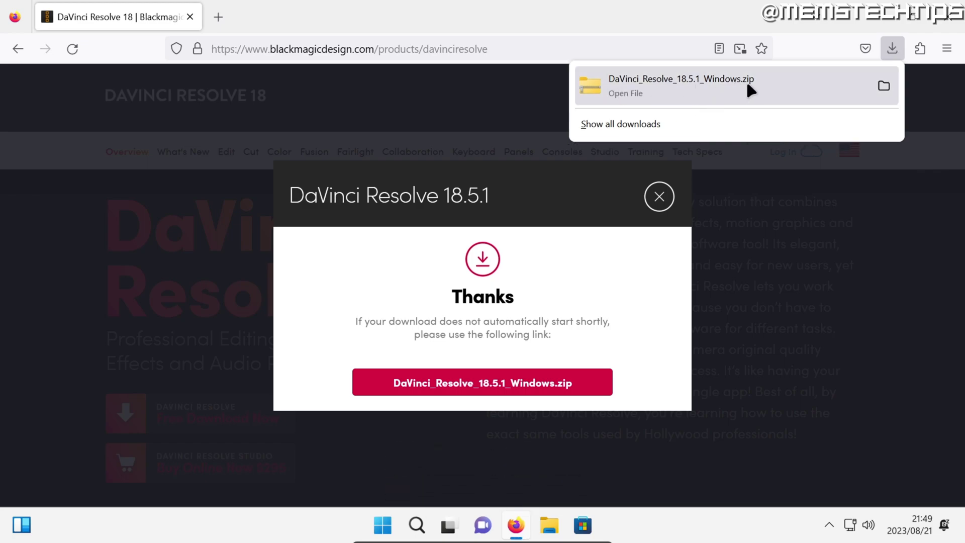
Extract the downloaded DaVinci Resolve 18.5.1 zip into its suggested folder with Extract All.
click(883, 88)
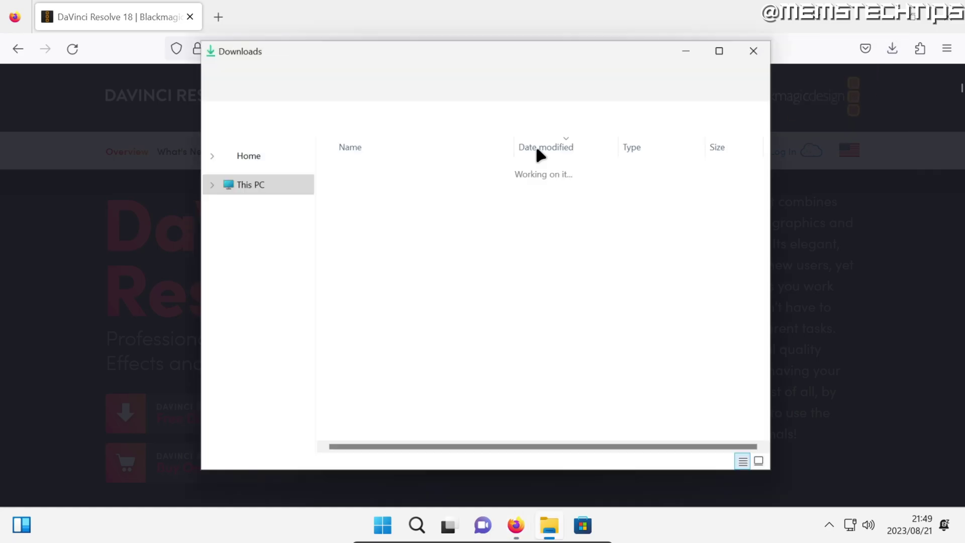
mouse_move(408, 188)
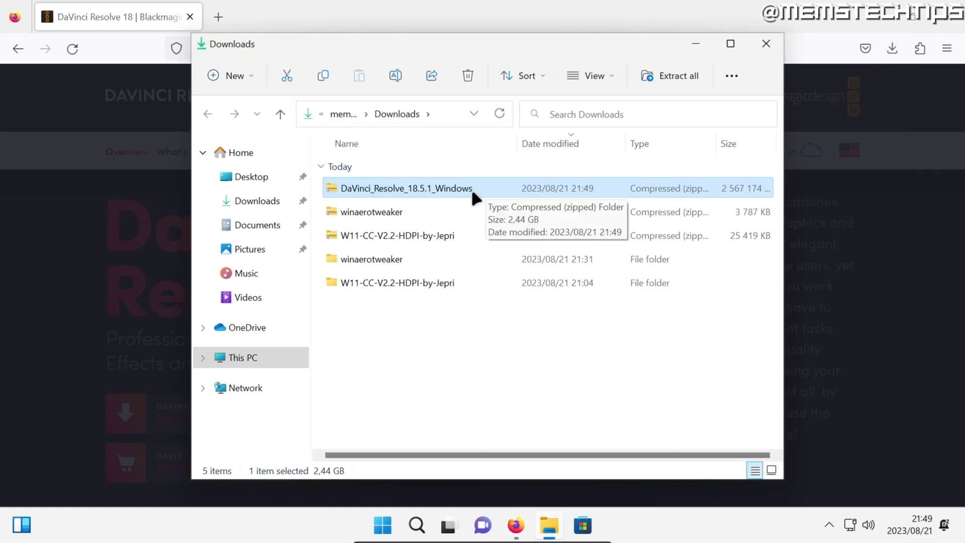
right_click(488, 189)
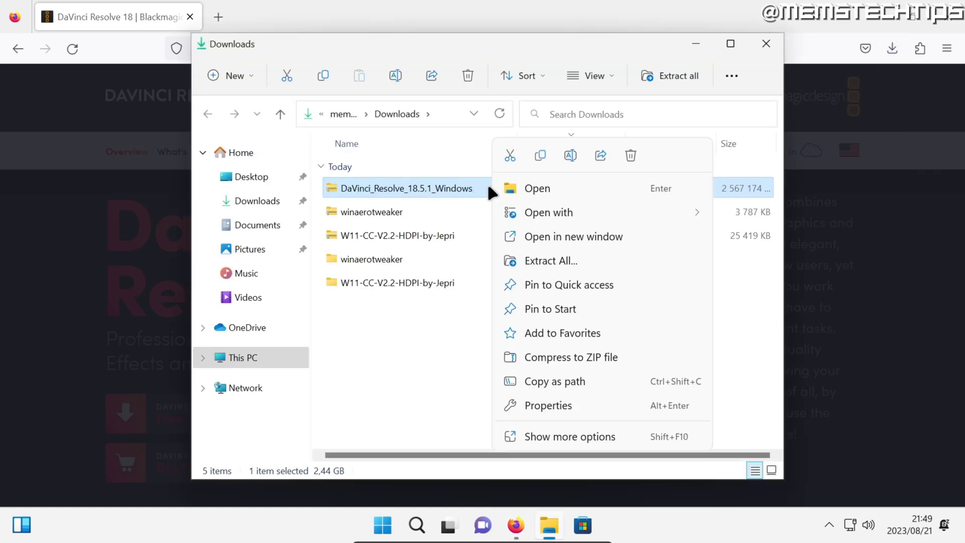
click(559, 261)
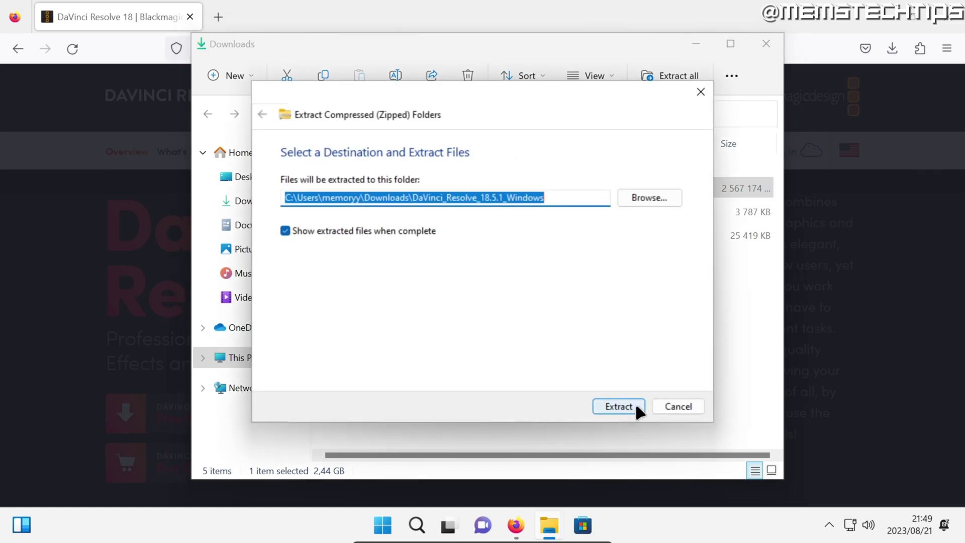
click(635, 406)
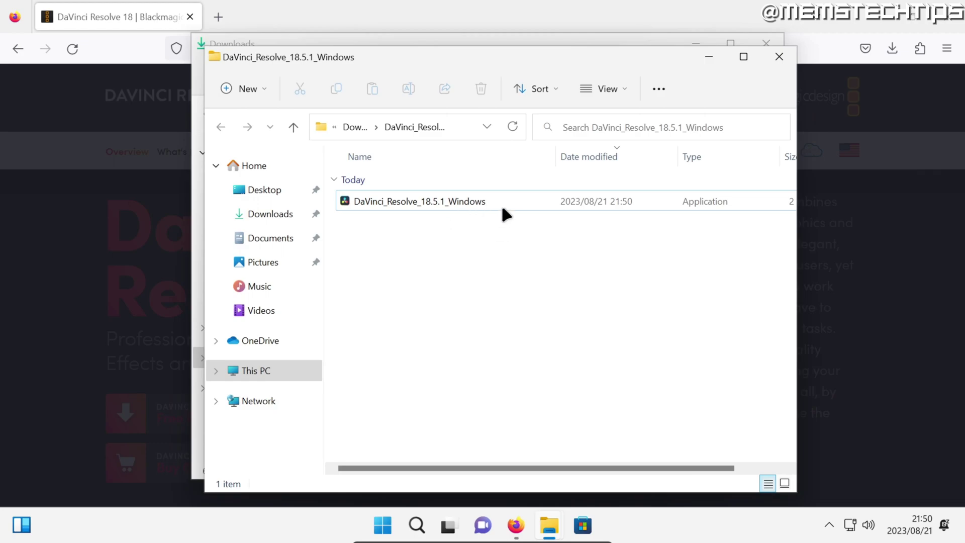
Launch DaVinci_Resolve_18.5.1_Windows.exe and approve the User Account Control prompt.
click(482, 200)
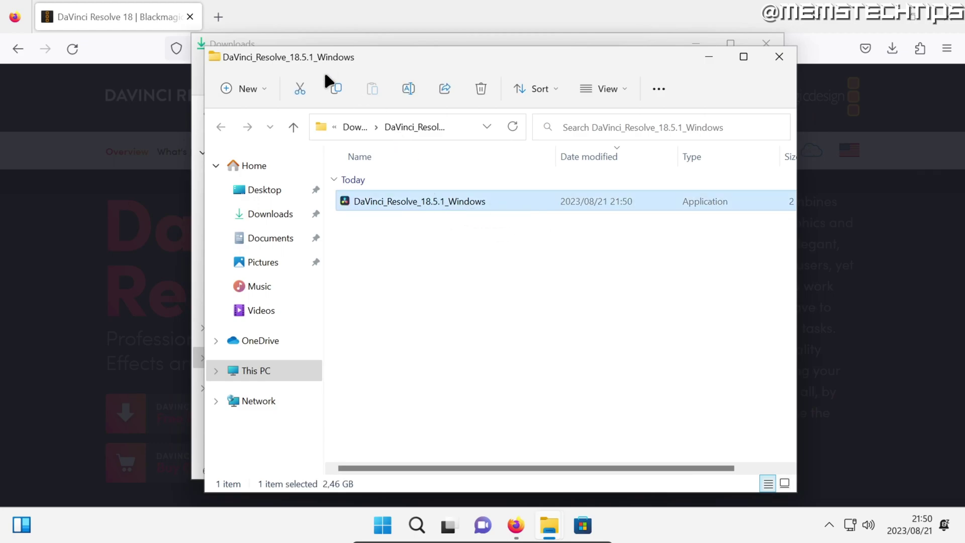
double_click(468, 202)
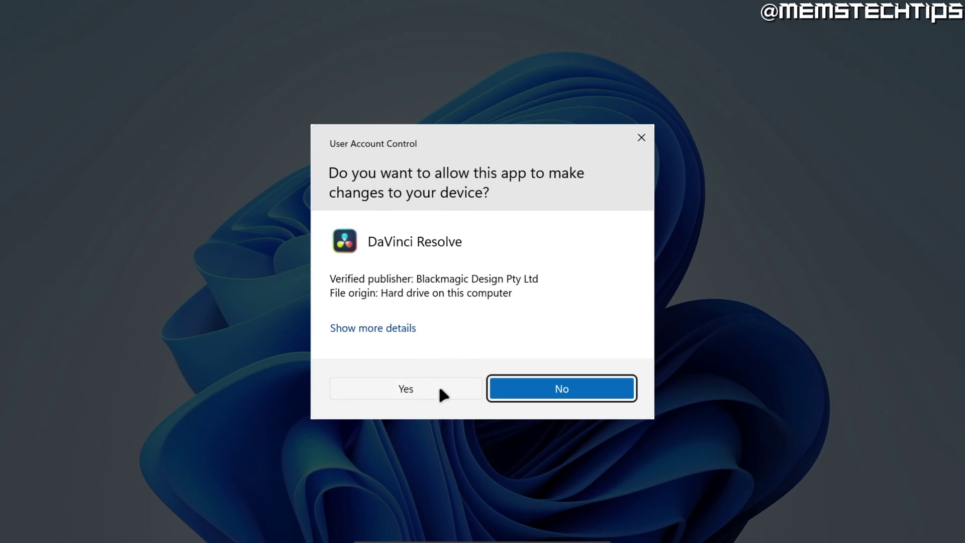
click(437, 385)
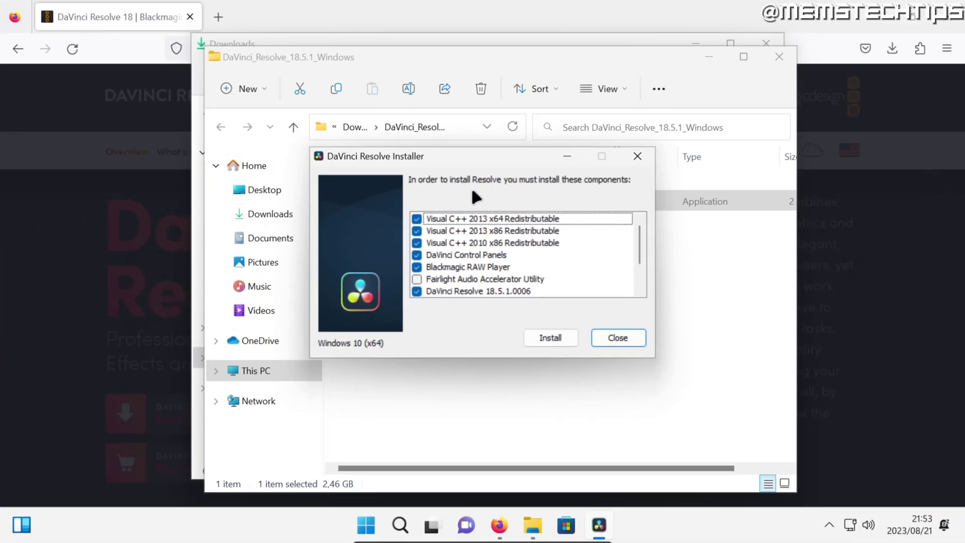
Install the prerequisite components, including the Fairlight Audio Accelerator Utility.
click(416, 279)
drag(642, 236, 632, 263)
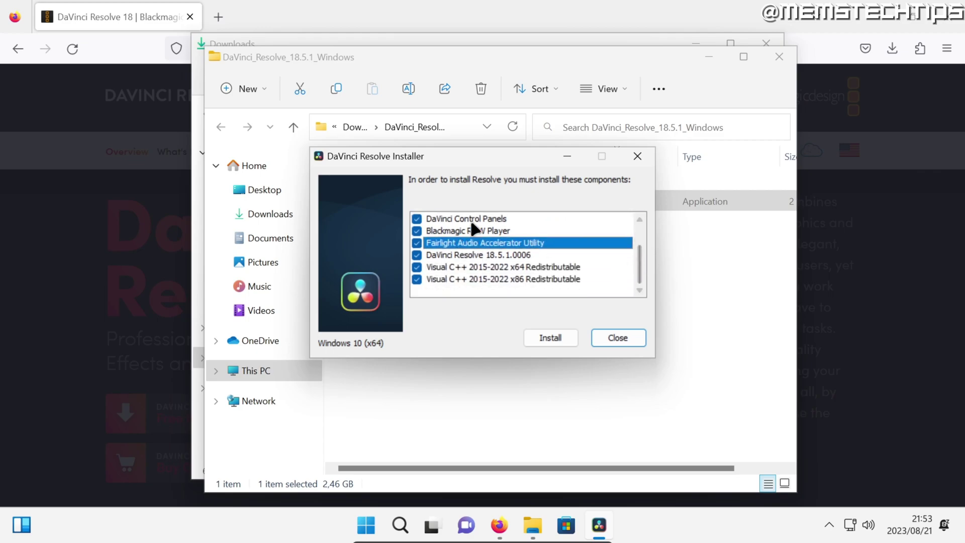
click(568, 333)
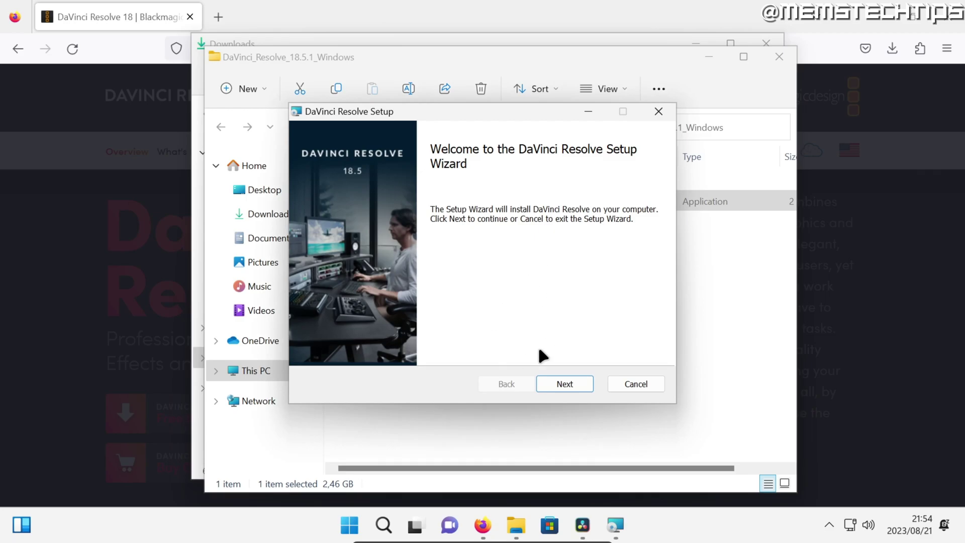
Accept the license and install DaVinci Resolve 18.5 into the default Program Files Blackmagic Design folder.
click(578, 379)
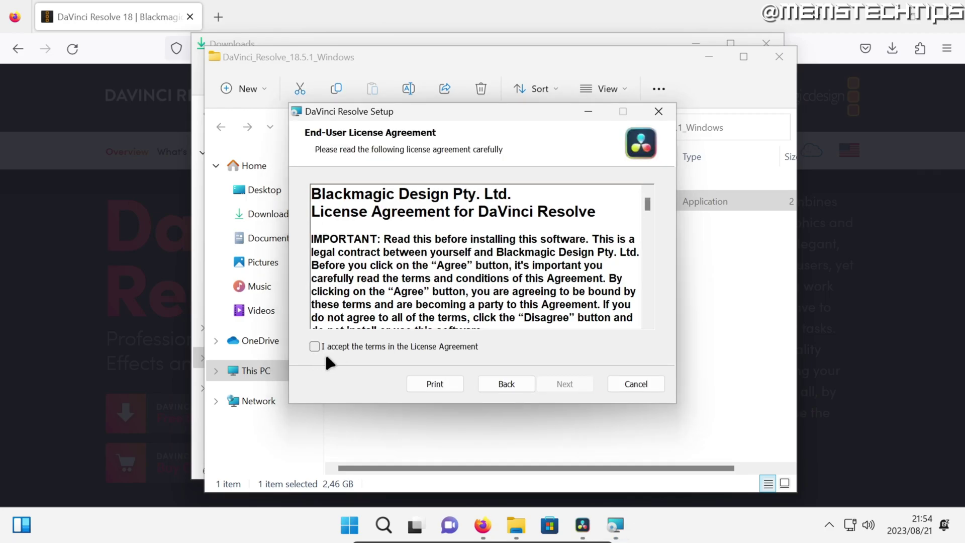
click(314, 346)
click(563, 384)
drag(504, 232, 295, 232)
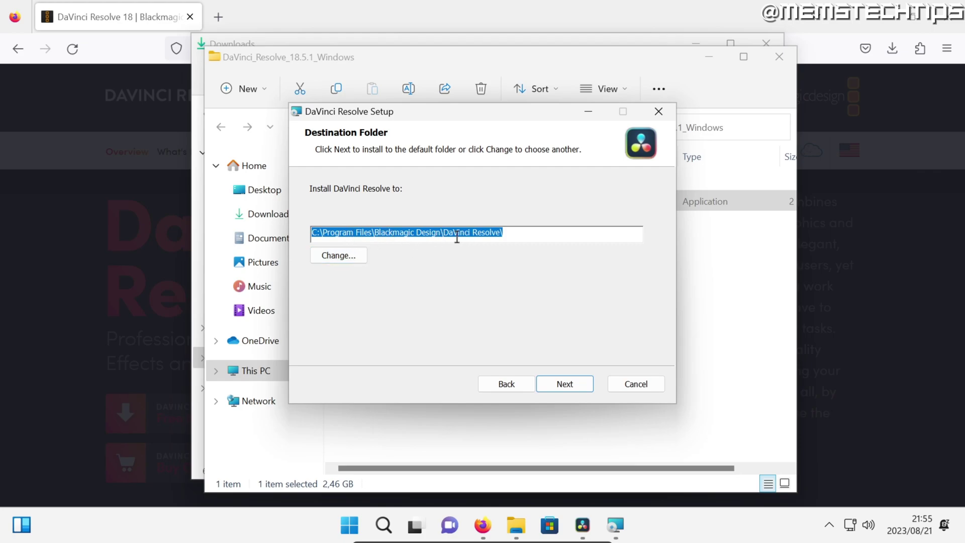
click(575, 384)
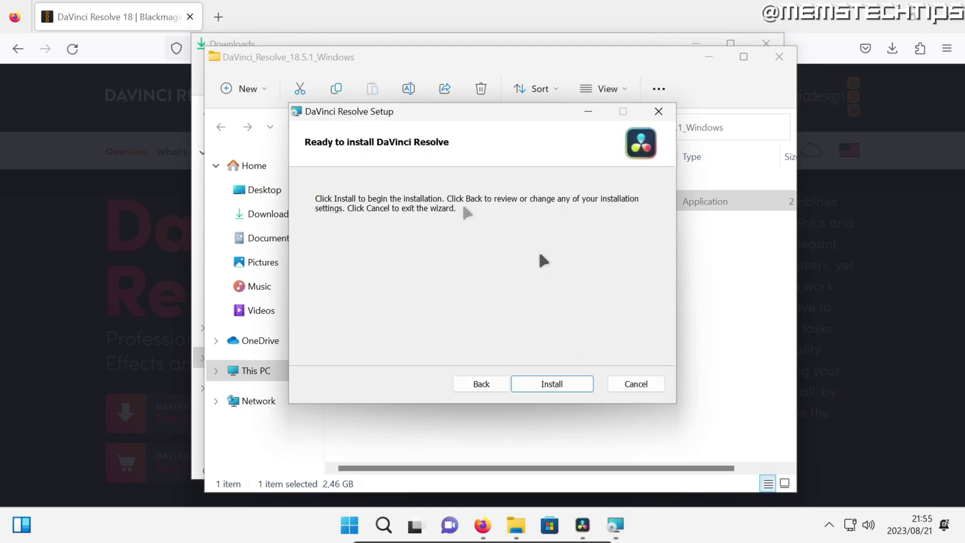
click(576, 387)
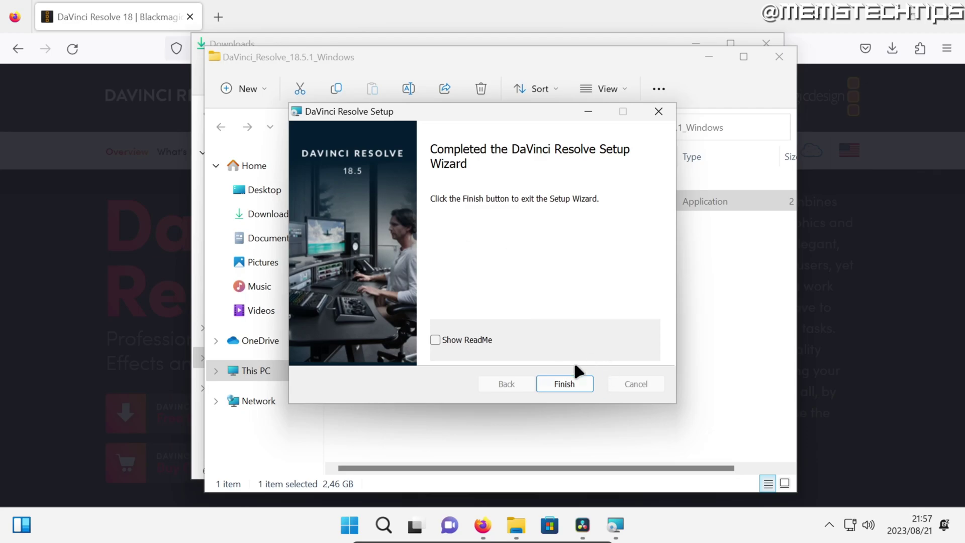
click(577, 382)
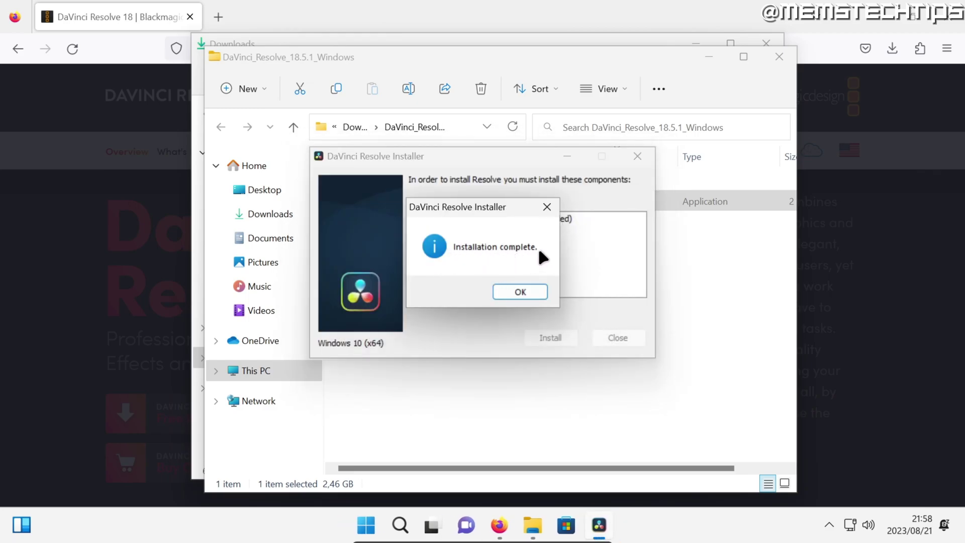
Dismiss the installation-complete message and close the File Explorer and Firefox windows.
click(535, 290)
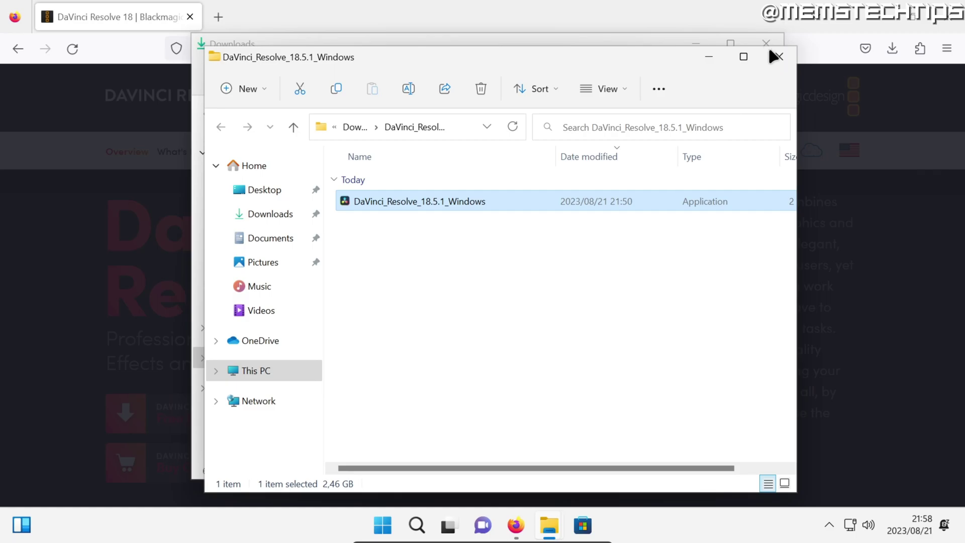
click(777, 57)
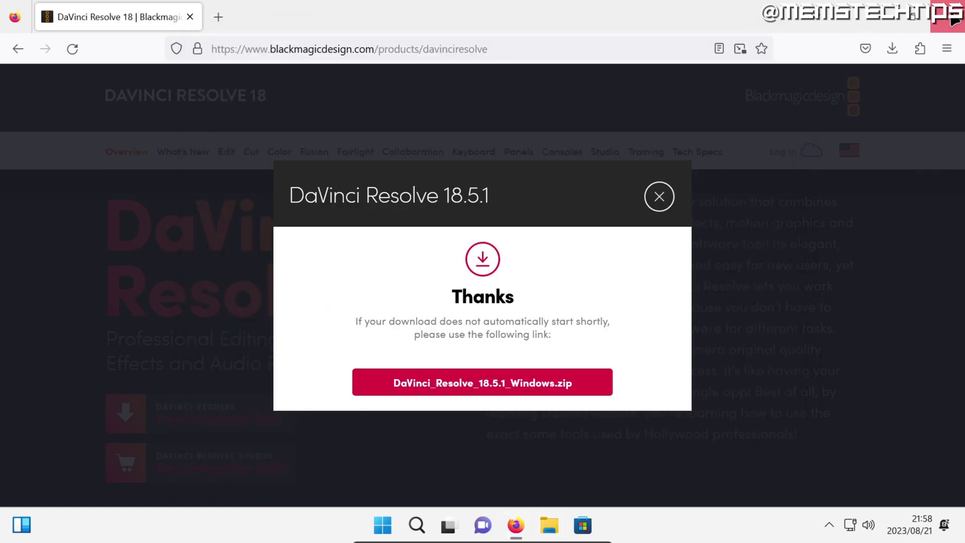
click(949, 18)
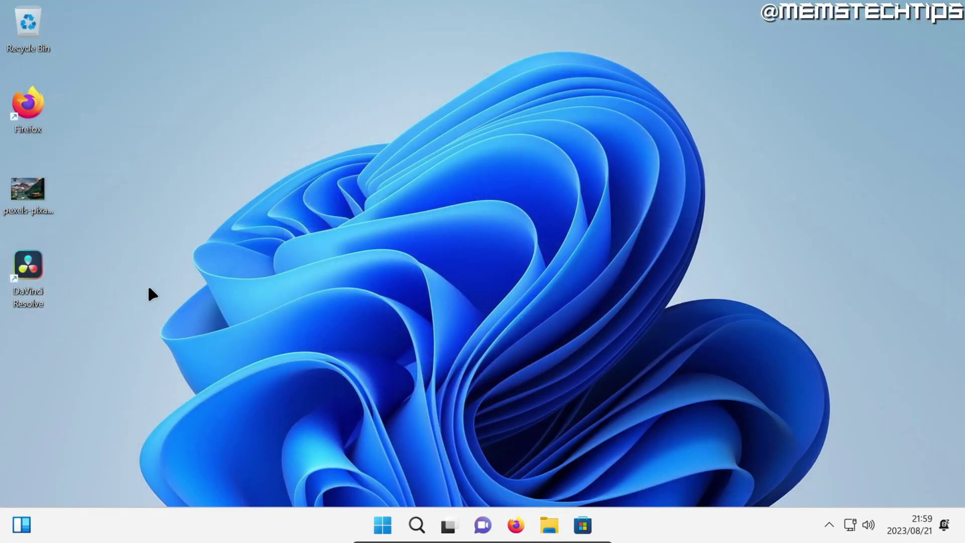
Launch DaVinci Resolve from the desktop shortcut, skip What's New, and begin Quick Setup.
double_click(36, 269)
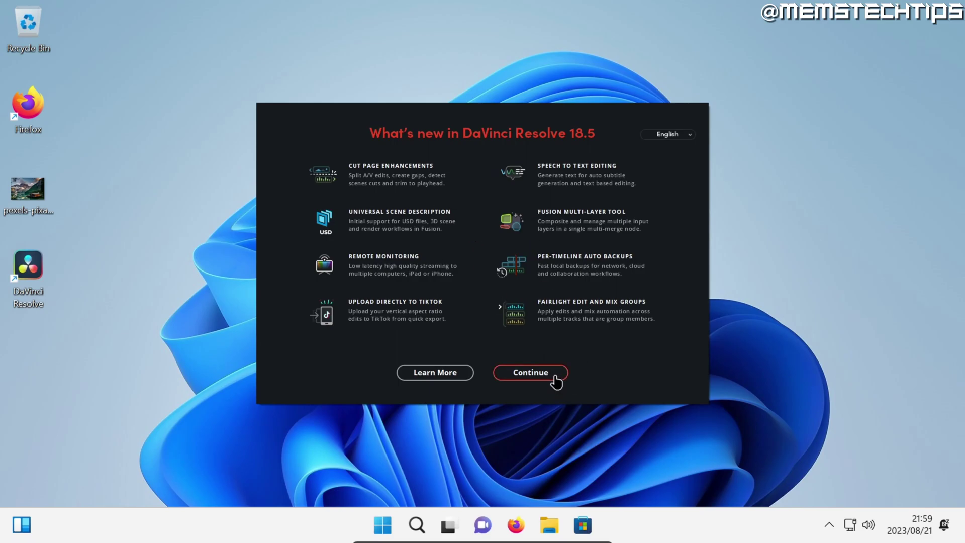
click(530, 372)
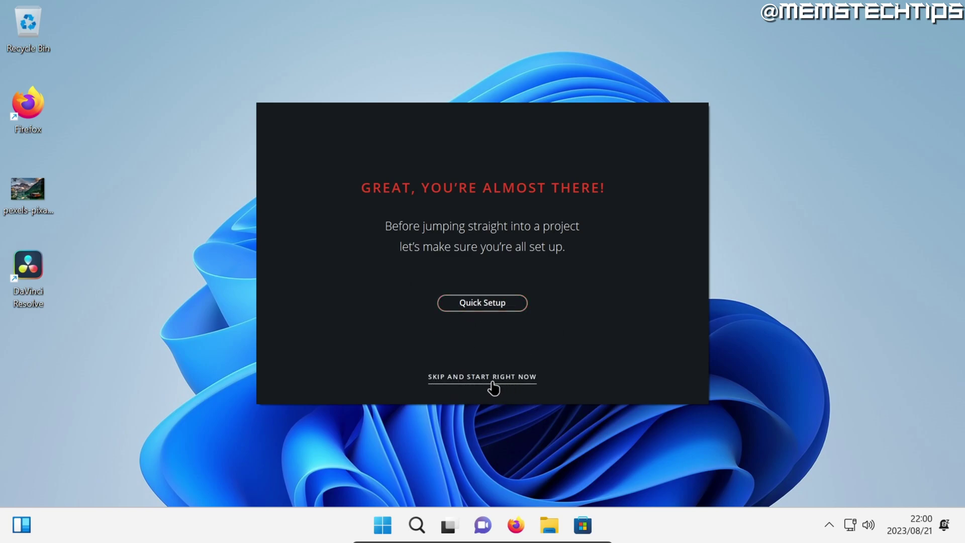
click(516, 307)
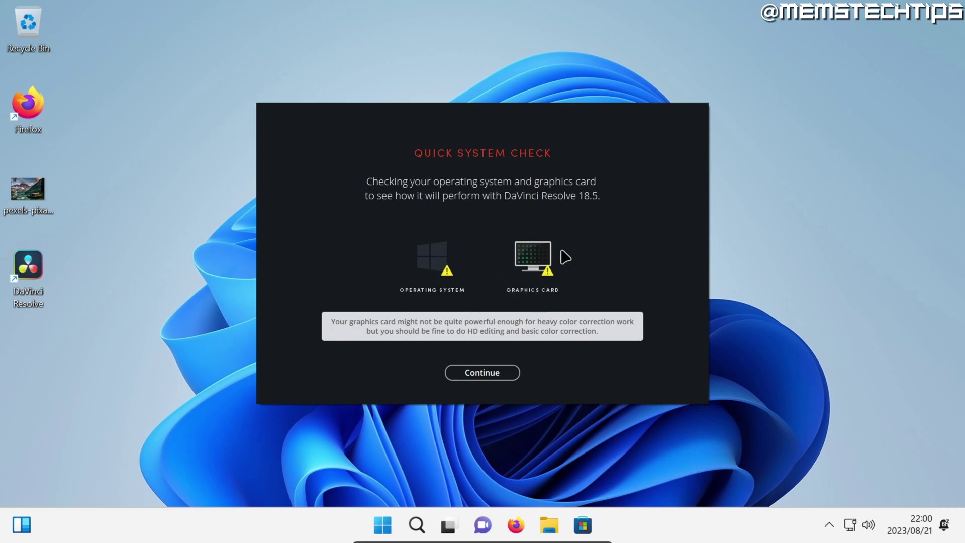
Pass the system check, keeping the HD 1080 project type and default media location.
click(506, 376)
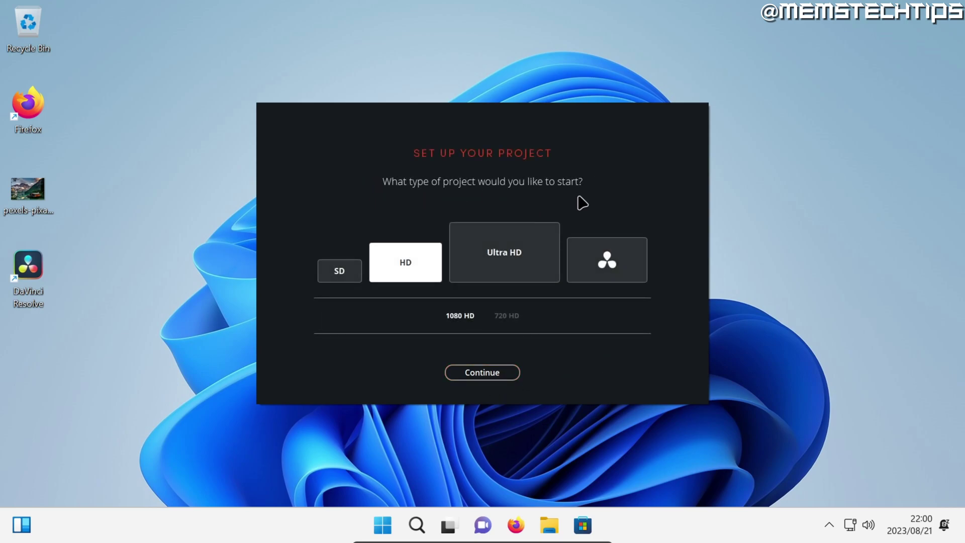
click(491, 376)
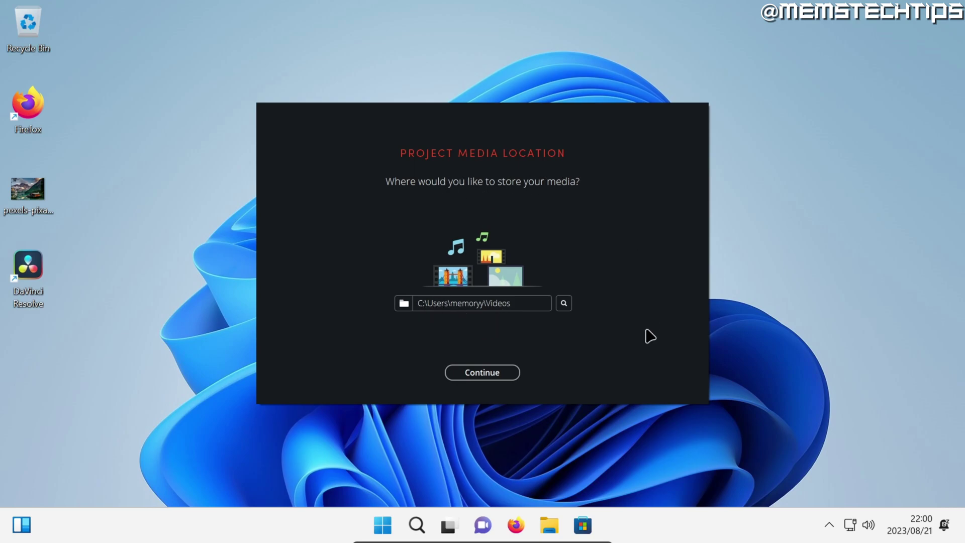
click(512, 372)
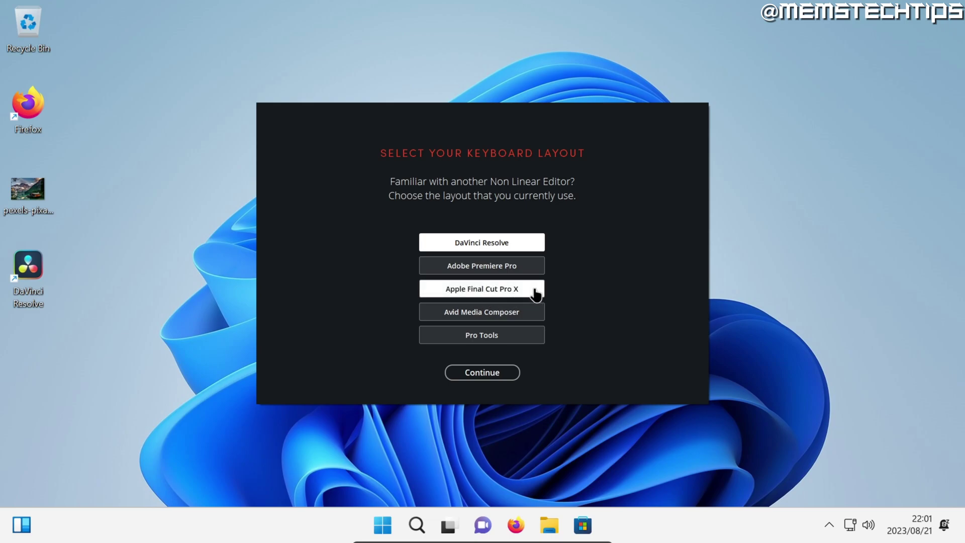
Preview the Premiere Pro and Final Cut Pro X layouts, then keep the DaVinci Resolve keyboard layout.
click(526, 267)
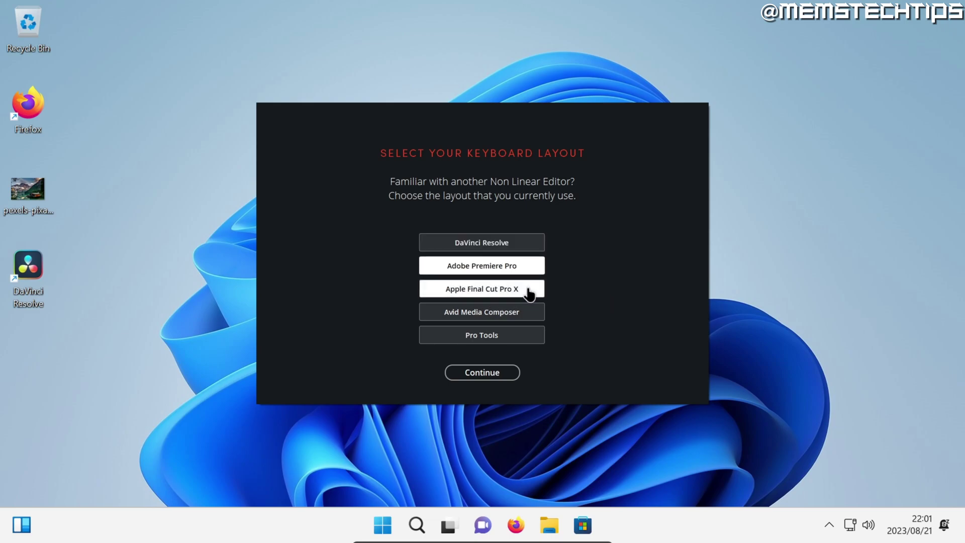
click(527, 292)
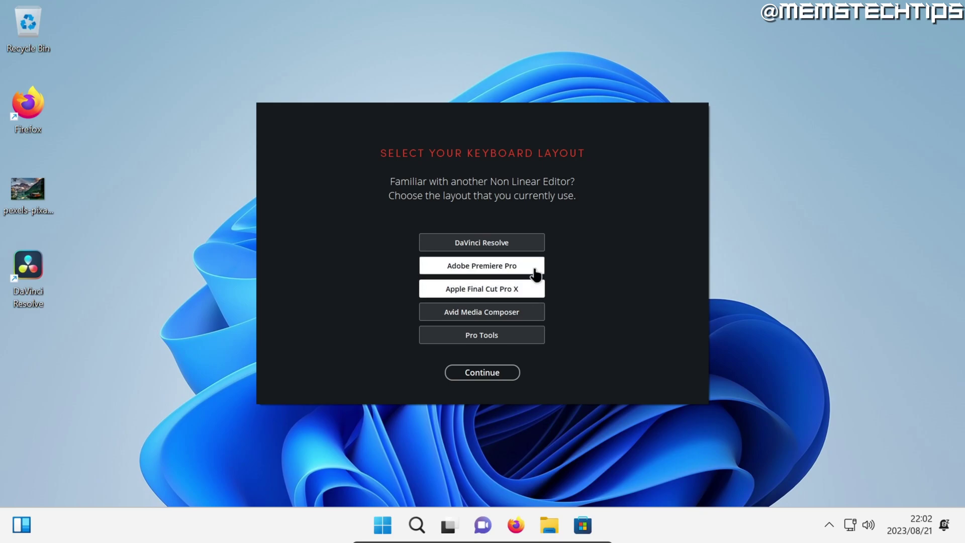
click(487, 244)
Accept the default keyboard layout and start DaVinci Resolve from the 'You're all set' page.
click(481, 372)
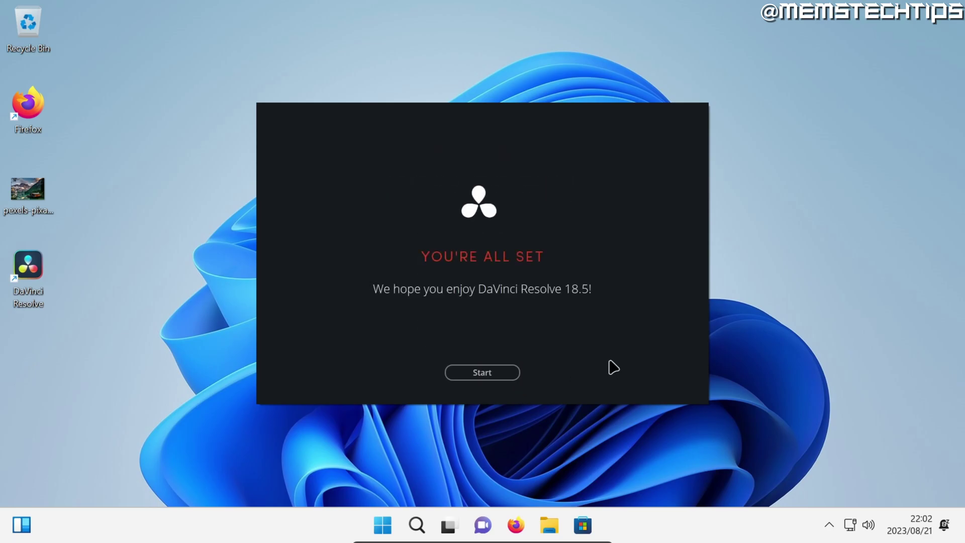
click(499, 375)
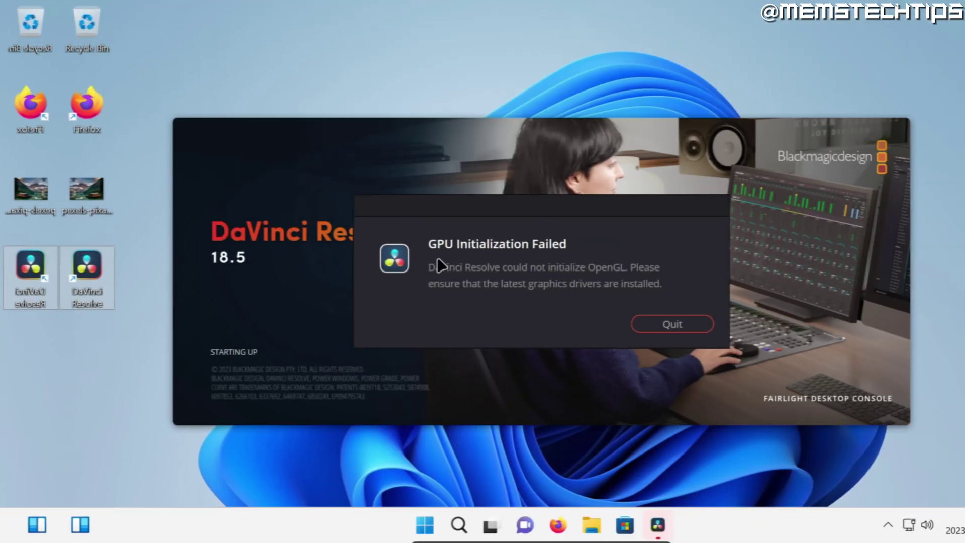